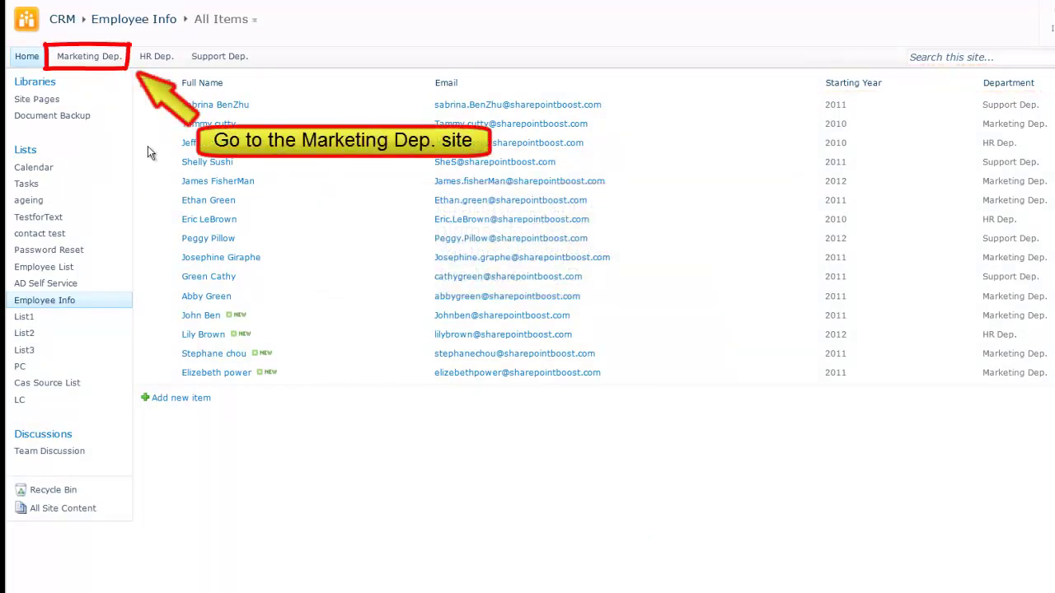
Open the Employee Bonus - 2011 list on the Marketing Dep. site and show its List ribbon commands
left_click(107, 65)
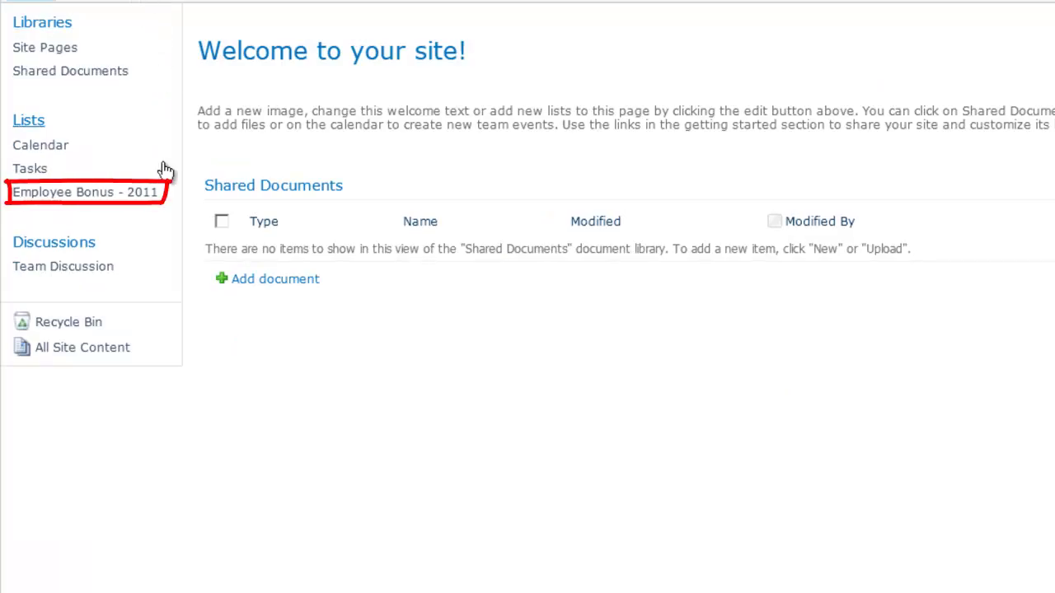
left_click(137, 194)
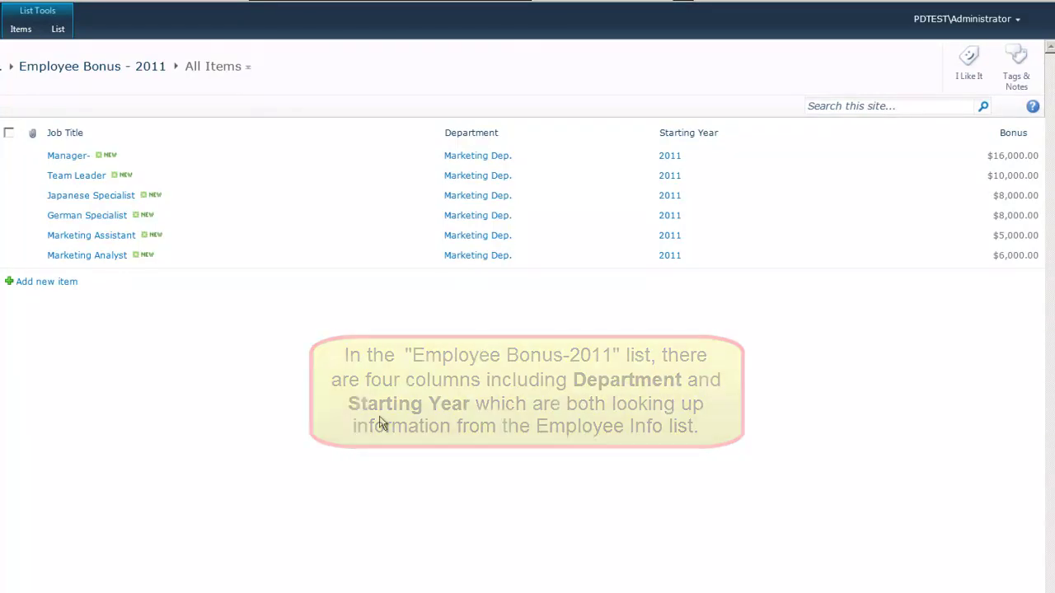
left_click(60, 31)
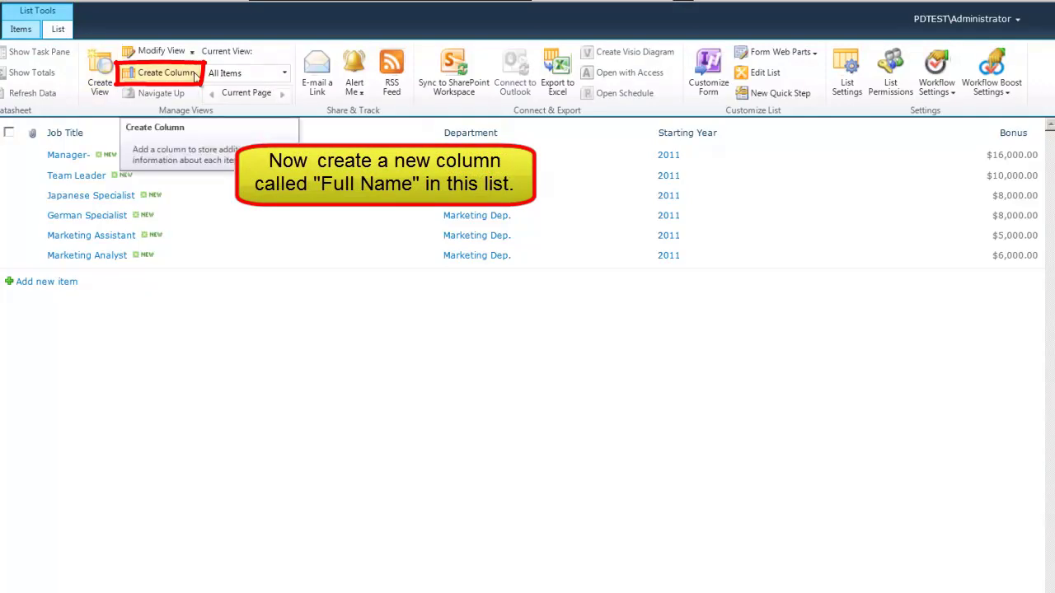
Add a new column named 'Full Name' with the Cascaded Lookup type
left_click(196, 74)
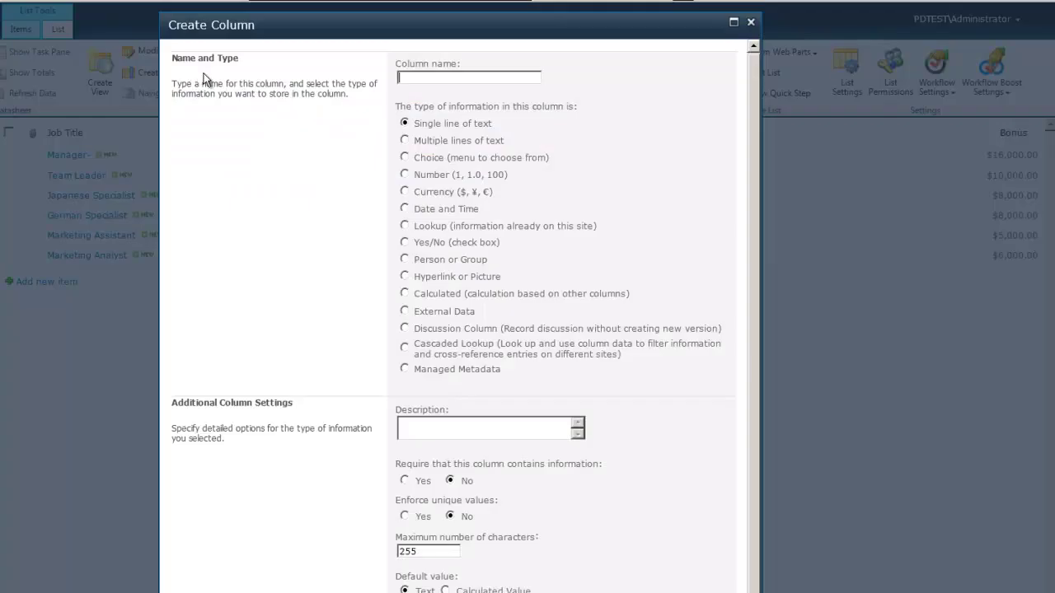
type("Full Name")
left_click(405, 347)
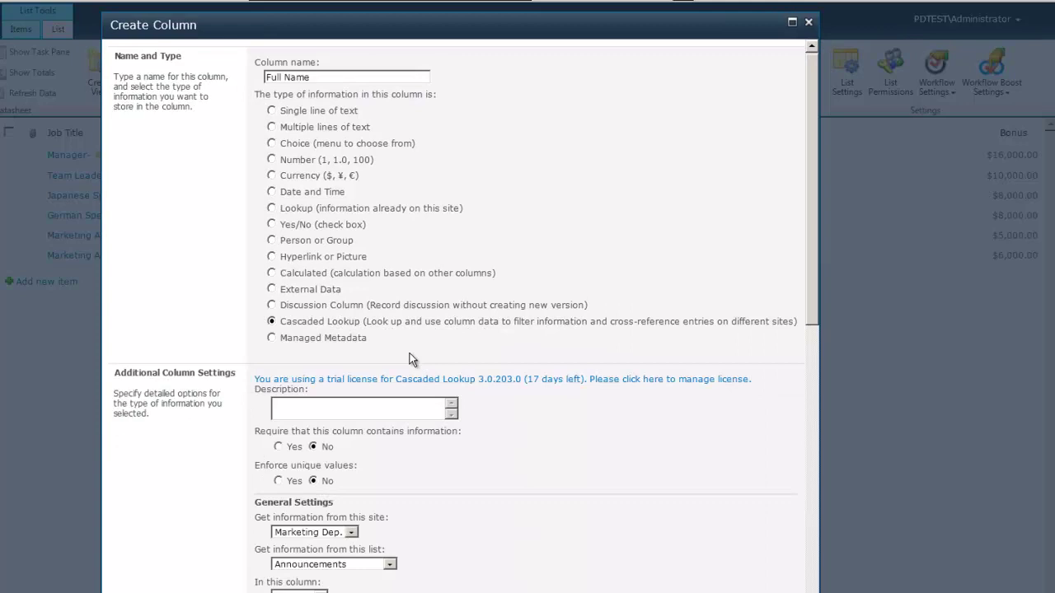
Look up Full Name from the CRM site's Employee Info list, also showing Email
scroll(470, 523, "down", 5)
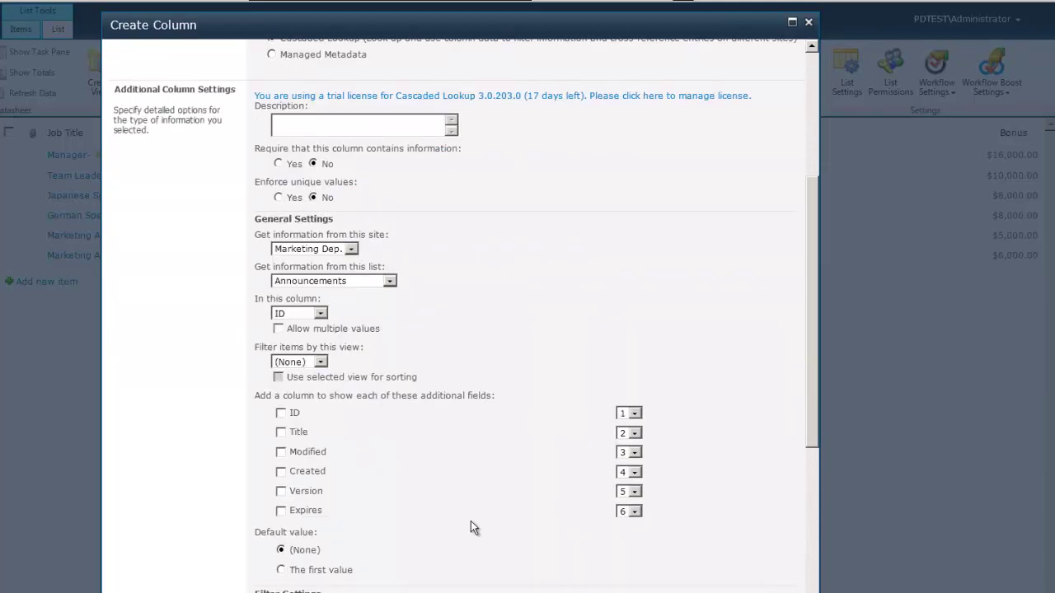
left_click(351, 248)
left_click(305, 259)
left_click(373, 281)
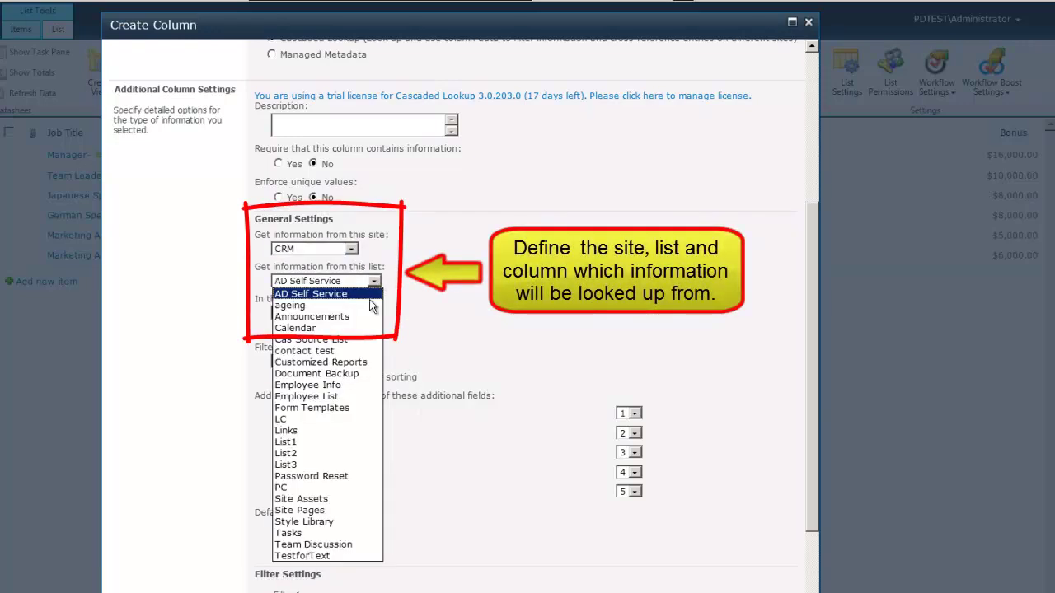
left_click(363, 385)
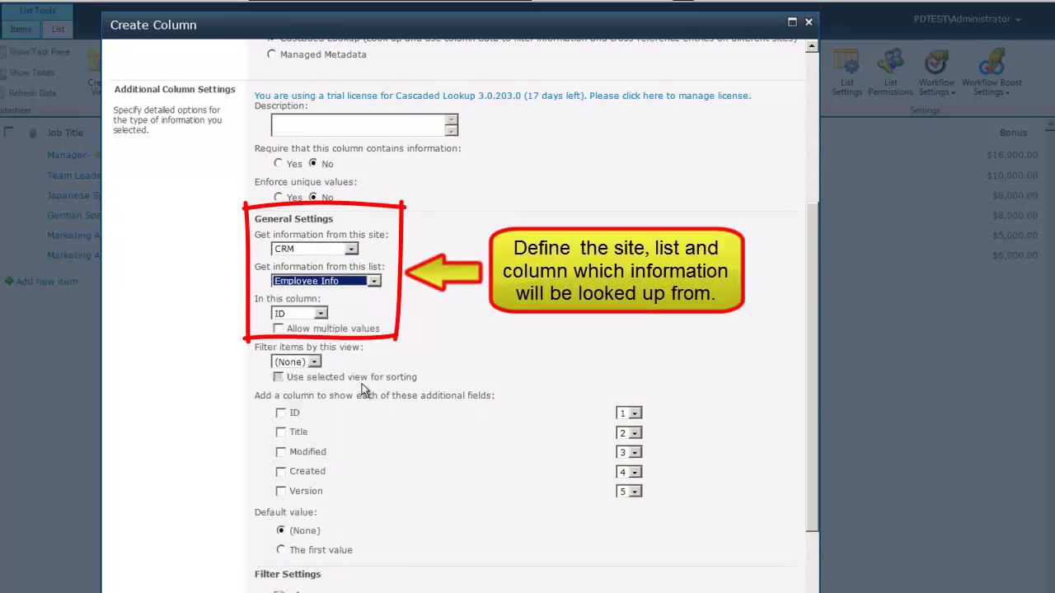
left_click(189, 466)
scroll(190, 466, "down", 3)
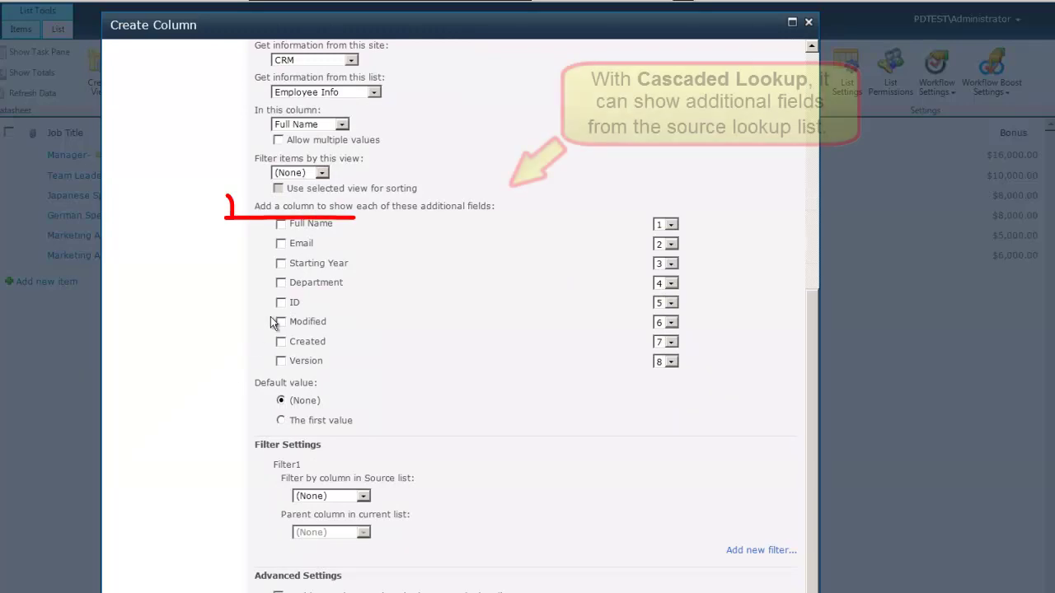
left_click(281, 244)
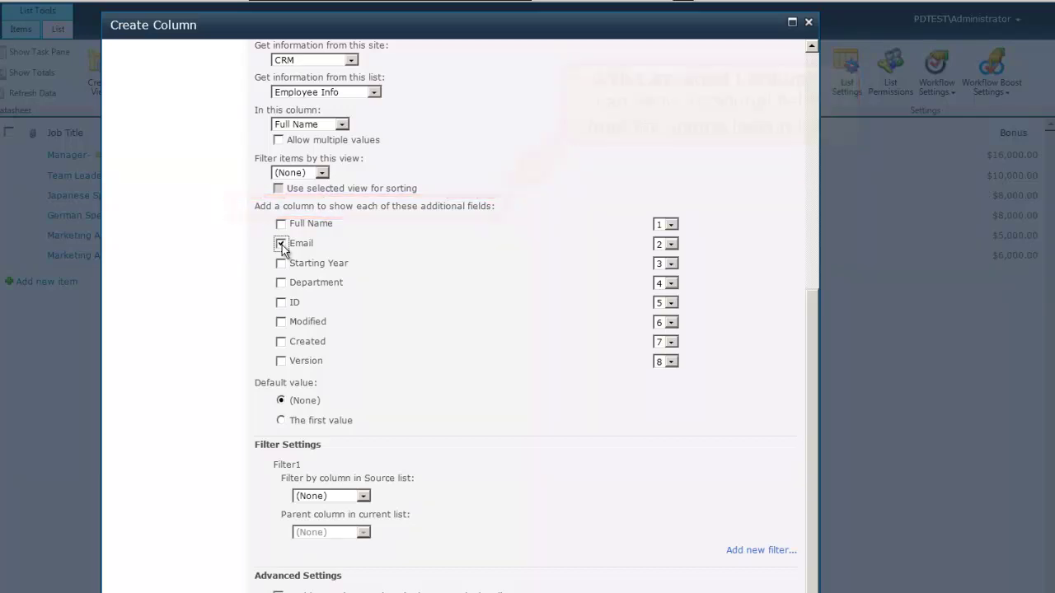
scroll(239, 433, "down", 2)
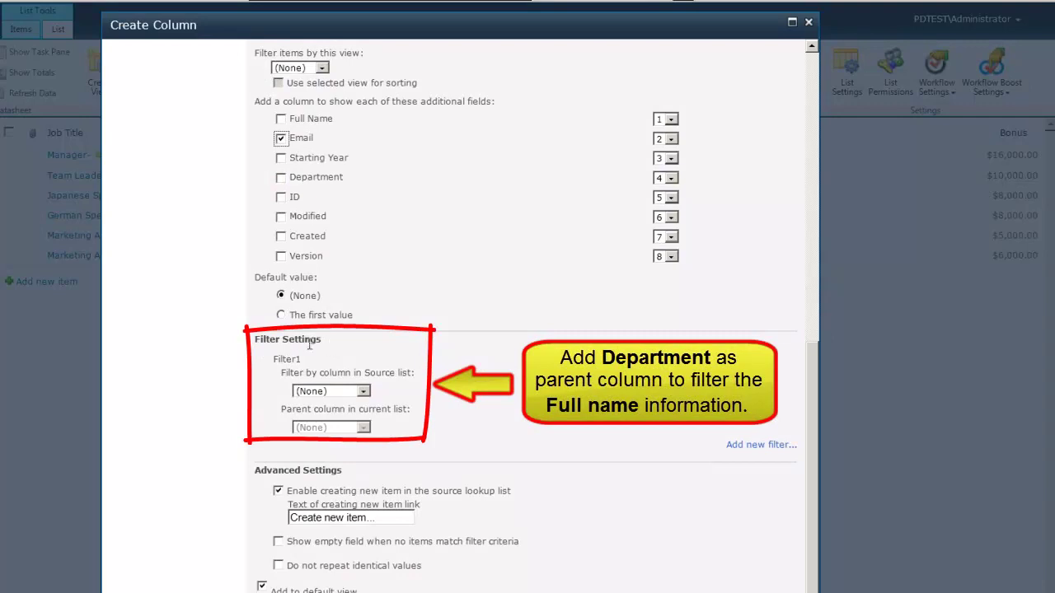
Set the first filter to match the source Department column against this list's Department
left_click(364, 391)
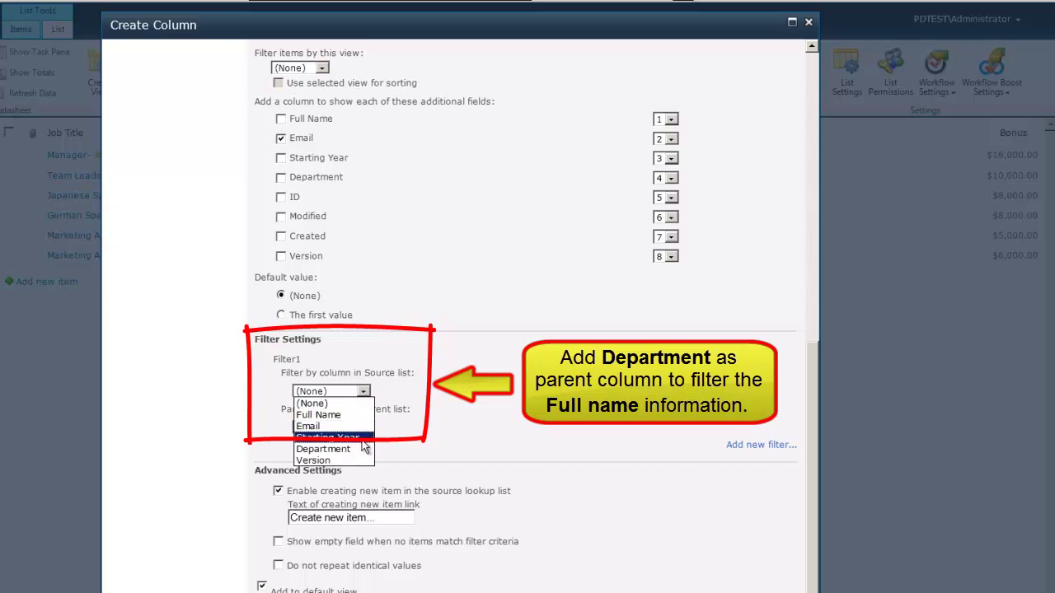
left_click(365, 450)
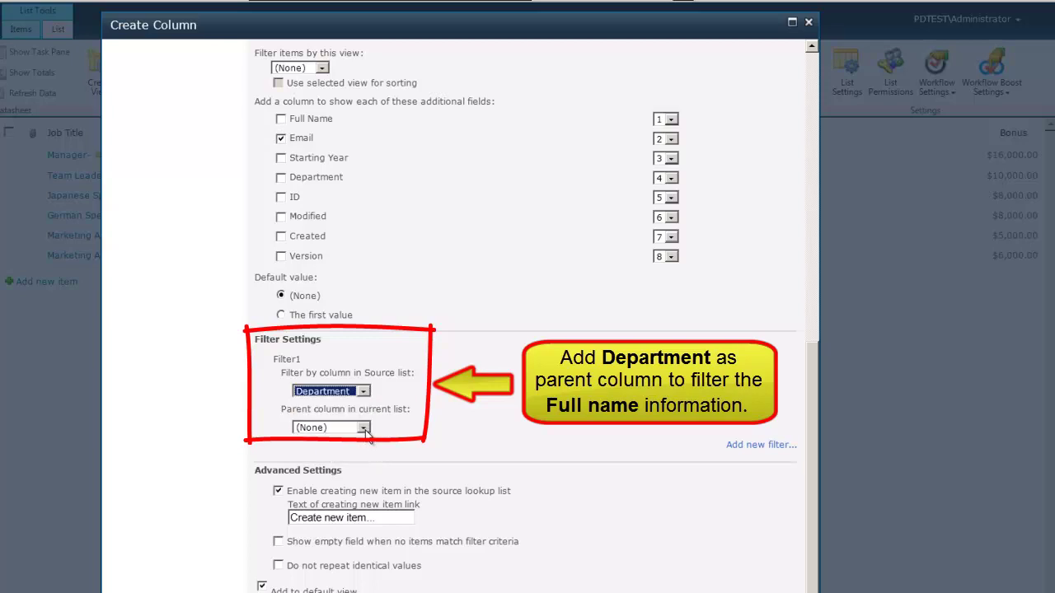
left_click(363, 427)
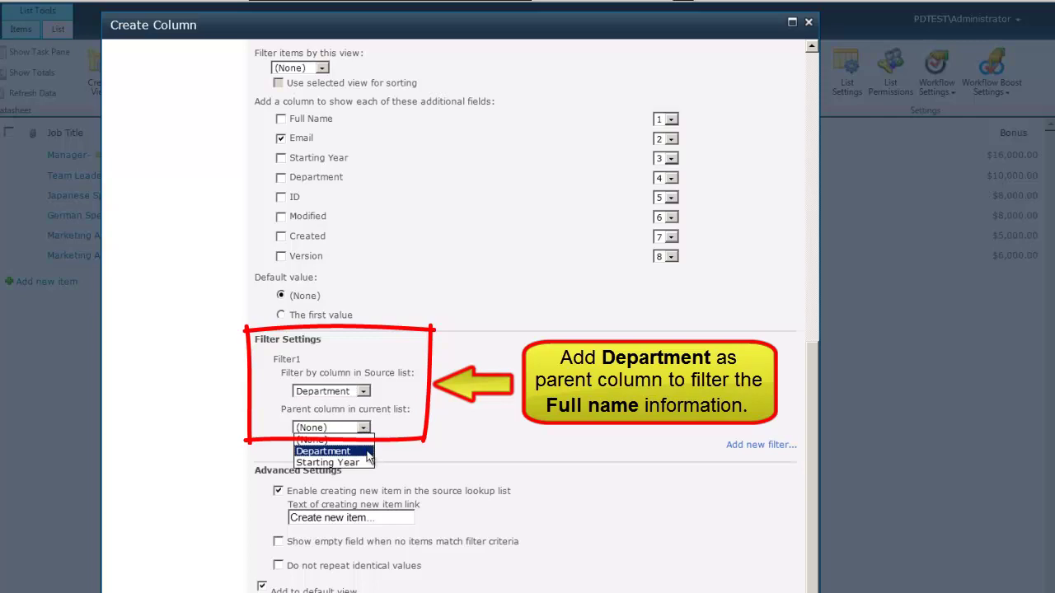
left_click(368, 452)
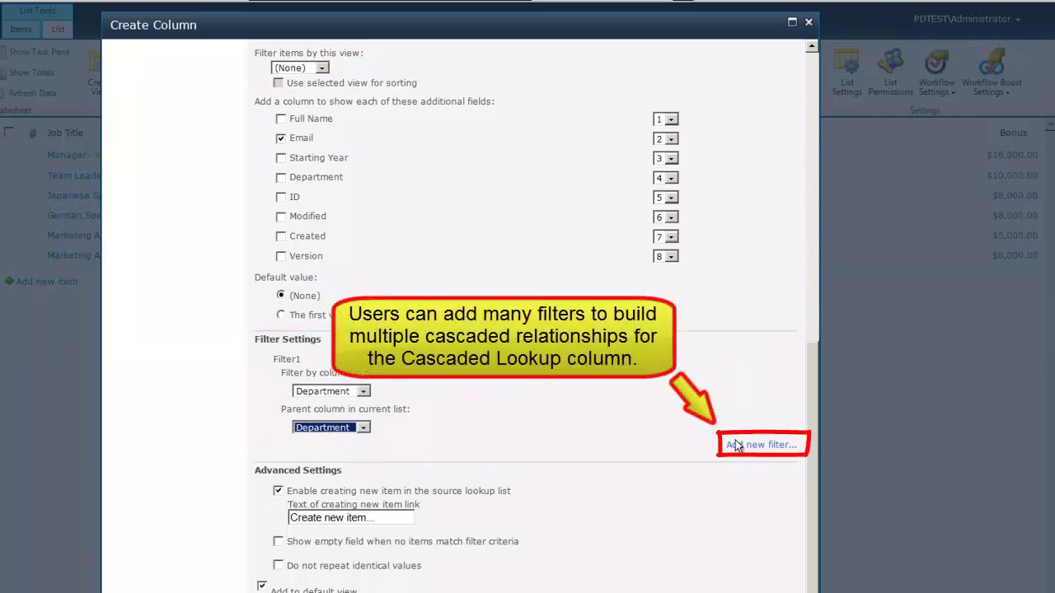
Add Filter2 matching the source Starting Year to this list's Starting Year
left_click(776, 446)
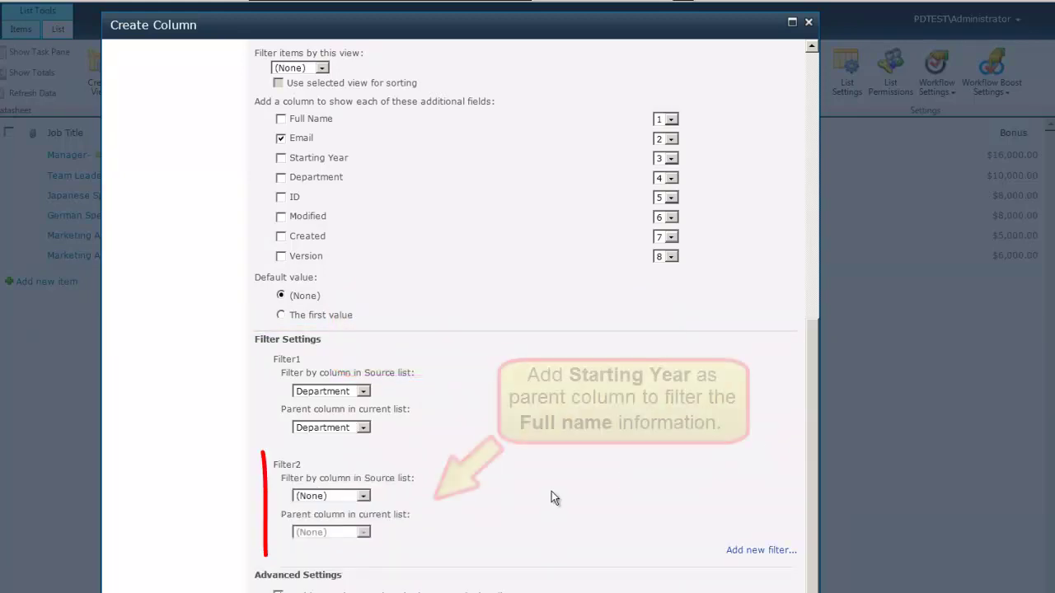
left_click(364, 496)
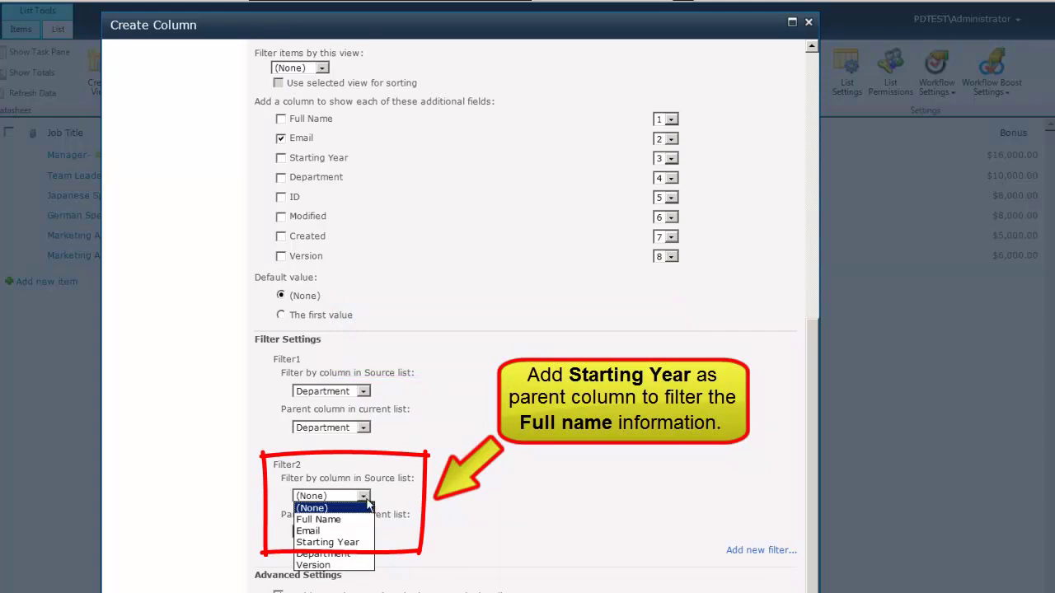
left_click(367, 543)
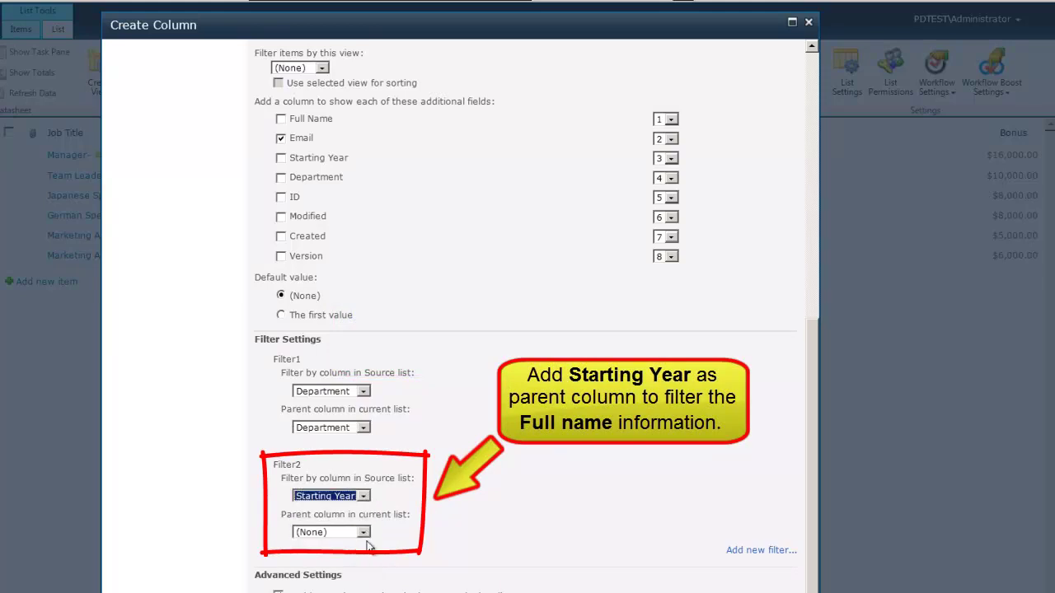
left_click(364, 533)
left_click(368, 568)
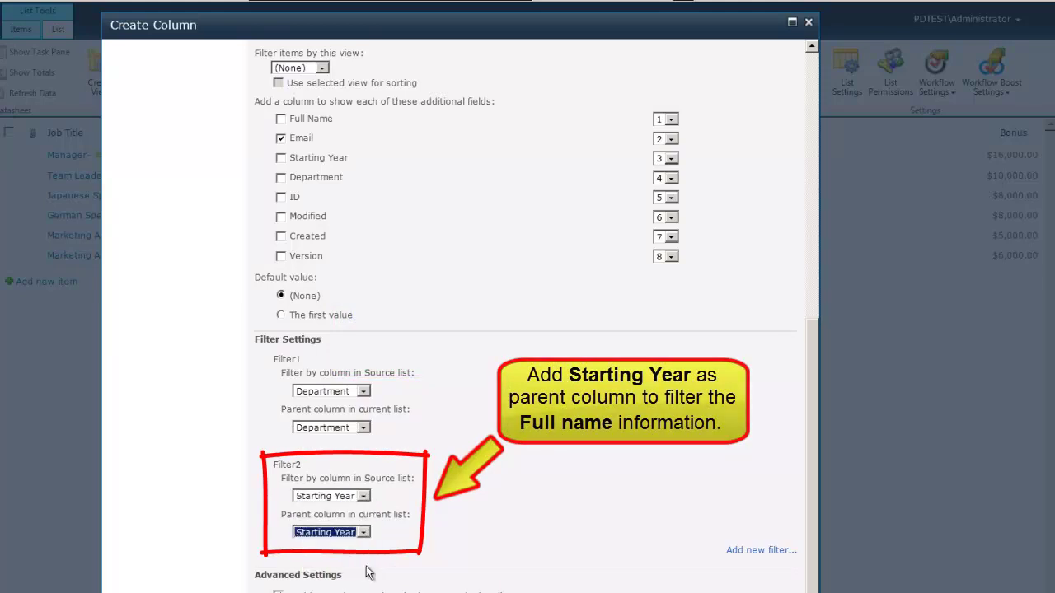
Enable 'Show empty field' and 'Do not repeat identical values' in Advanced Settings
scroll(193, 568, "down", 3)
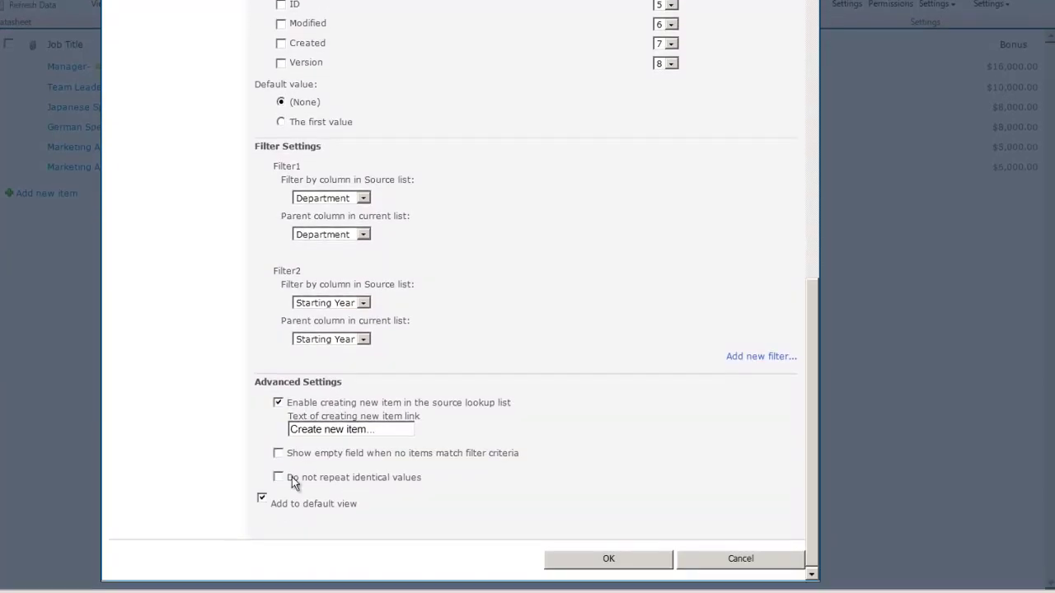
left_click(279, 454)
left_click(279, 478)
Create the Full Name column, then set the Manager item's Full Name to the last listed employee
left_click(608, 559)
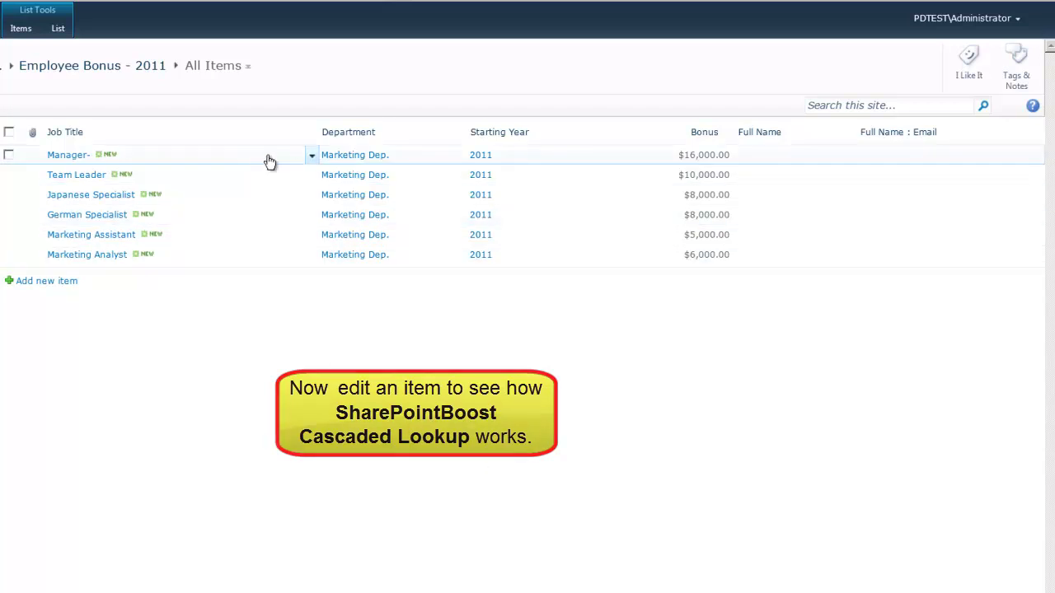
left_click(312, 158)
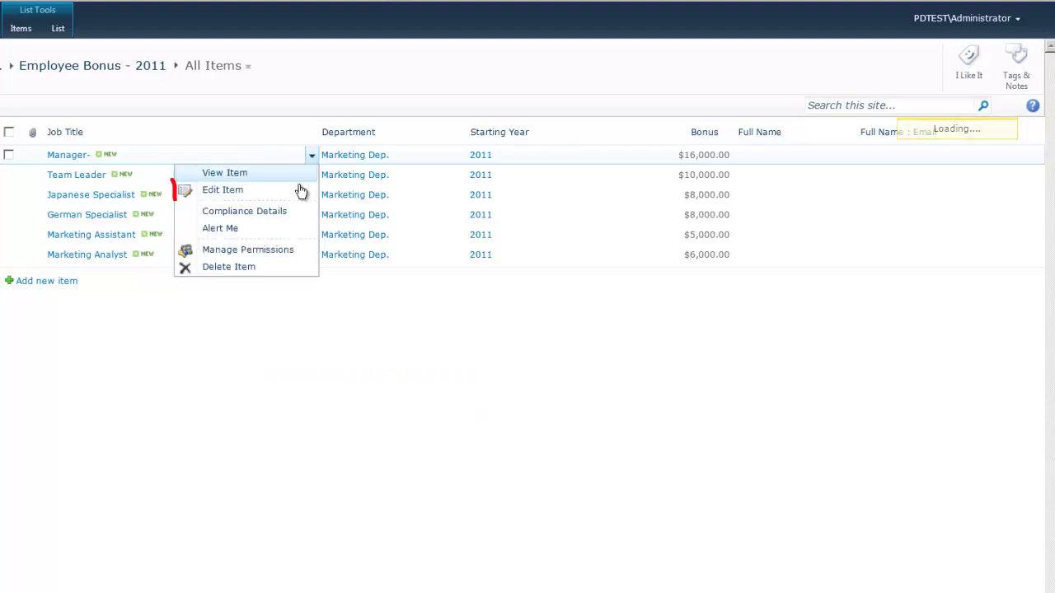
left_click(299, 189)
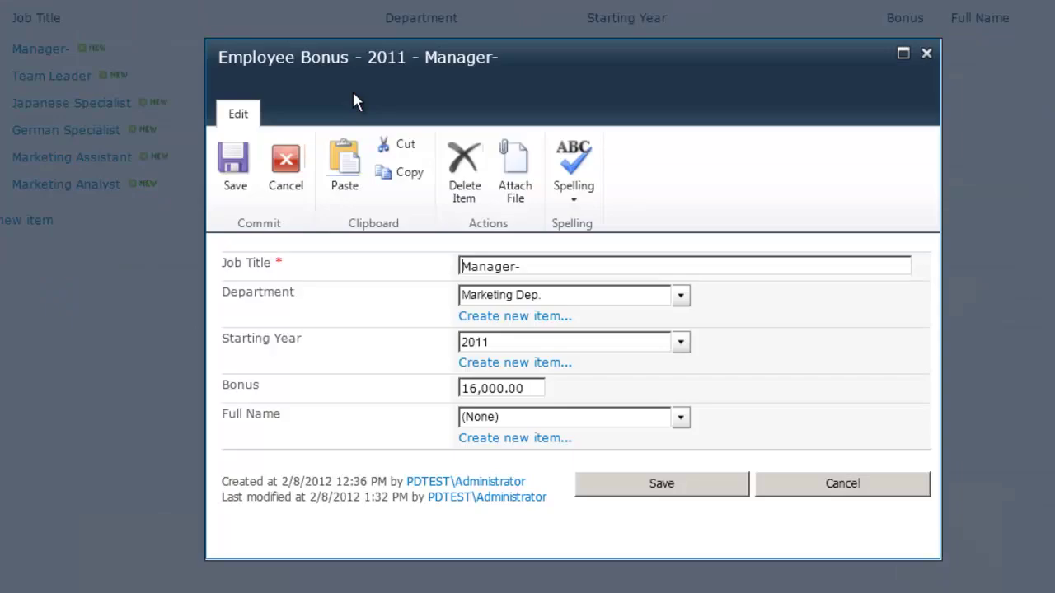
left_click(681, 421)
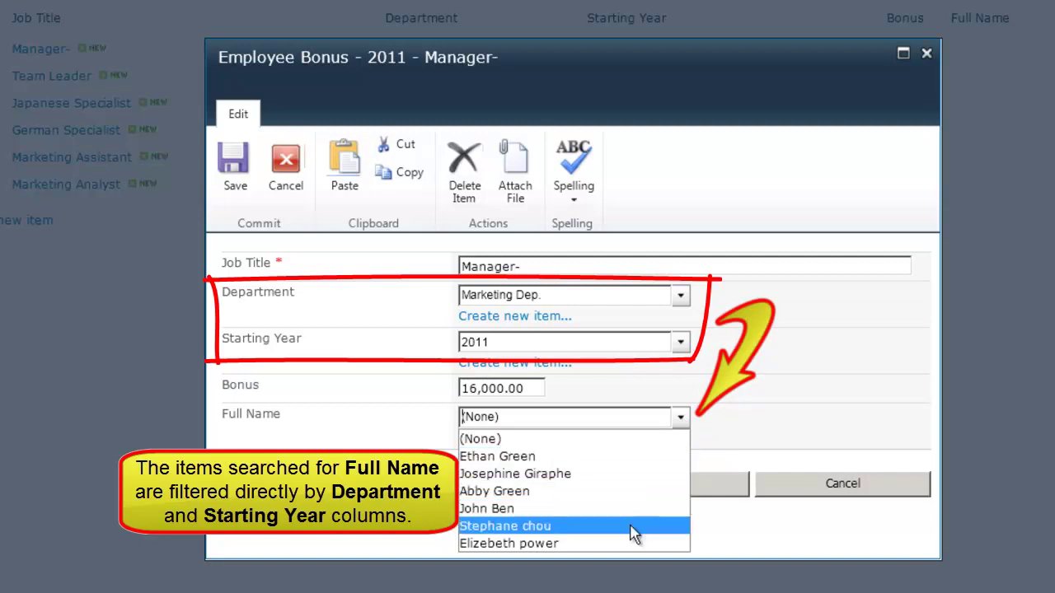
left_click(637, 547)
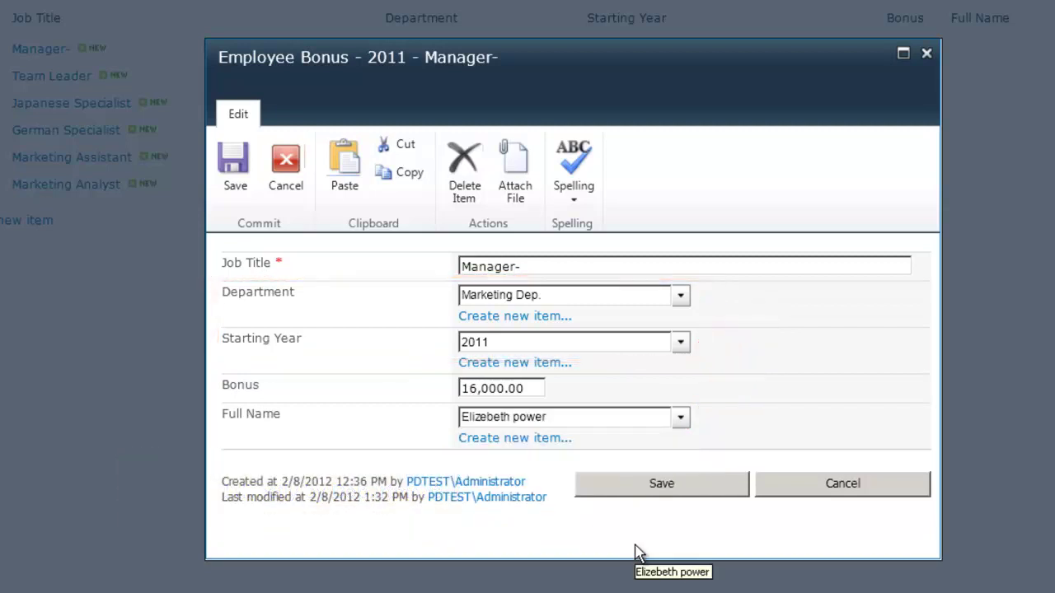
left_click(717, 489)
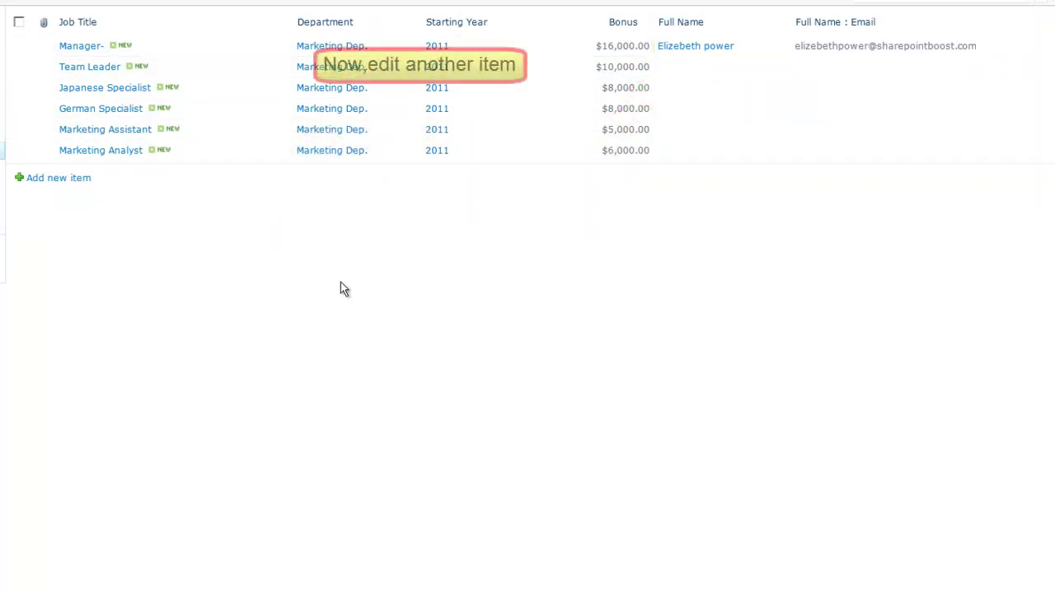
Give Team Leader a new CRM employee as Full Name, entering their name and starting year 2011
left_click(288, 67)
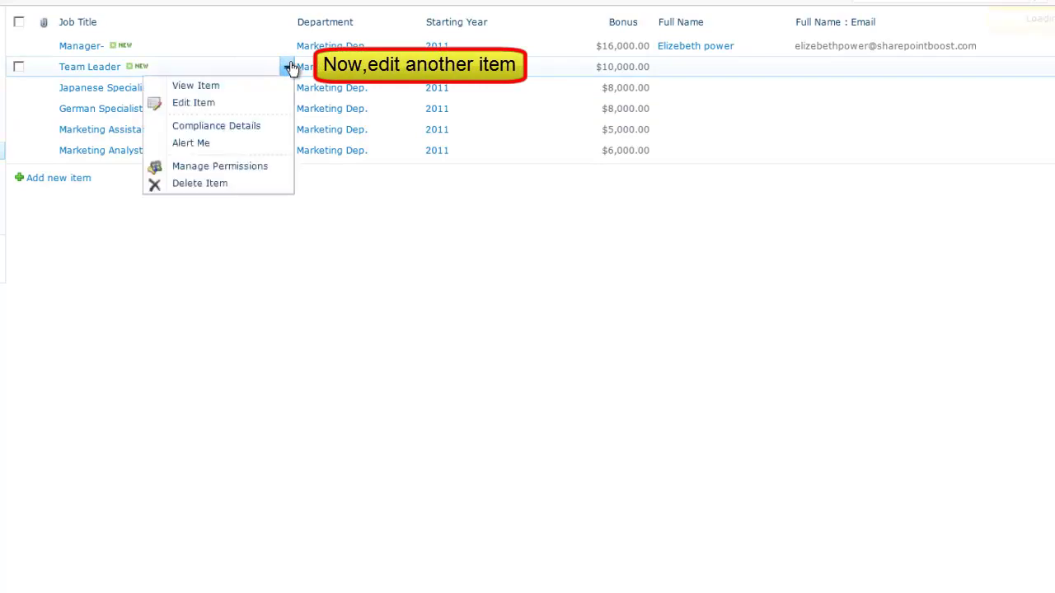
left_click(279, 105)
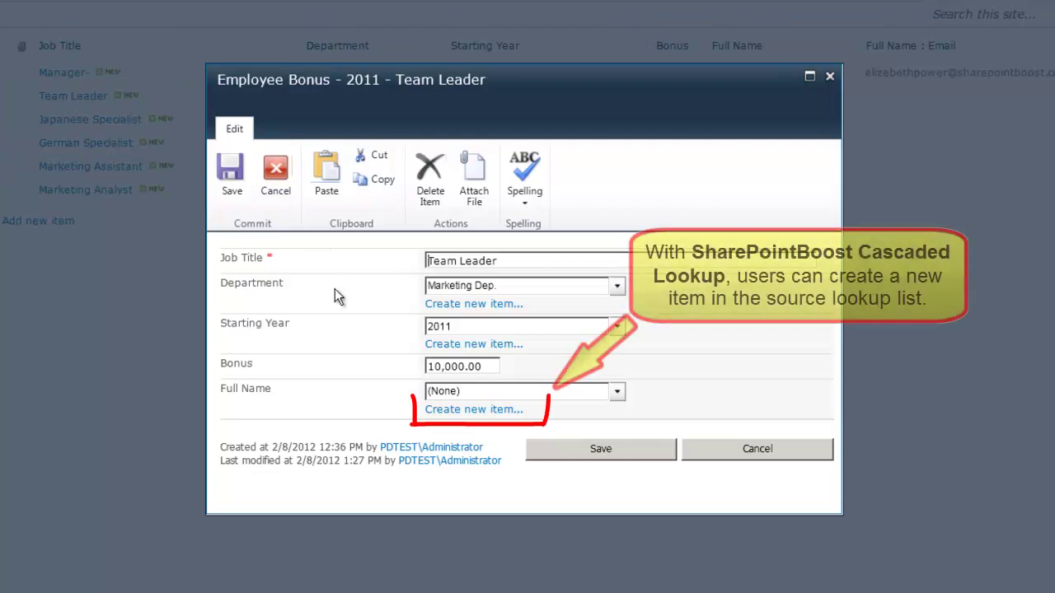
left_click(498, 417)
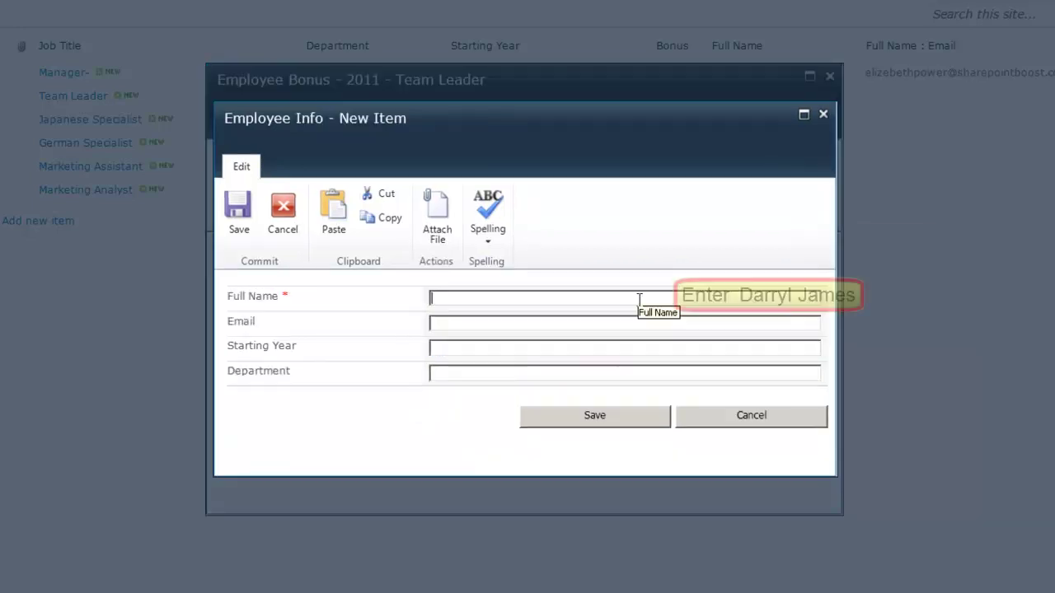
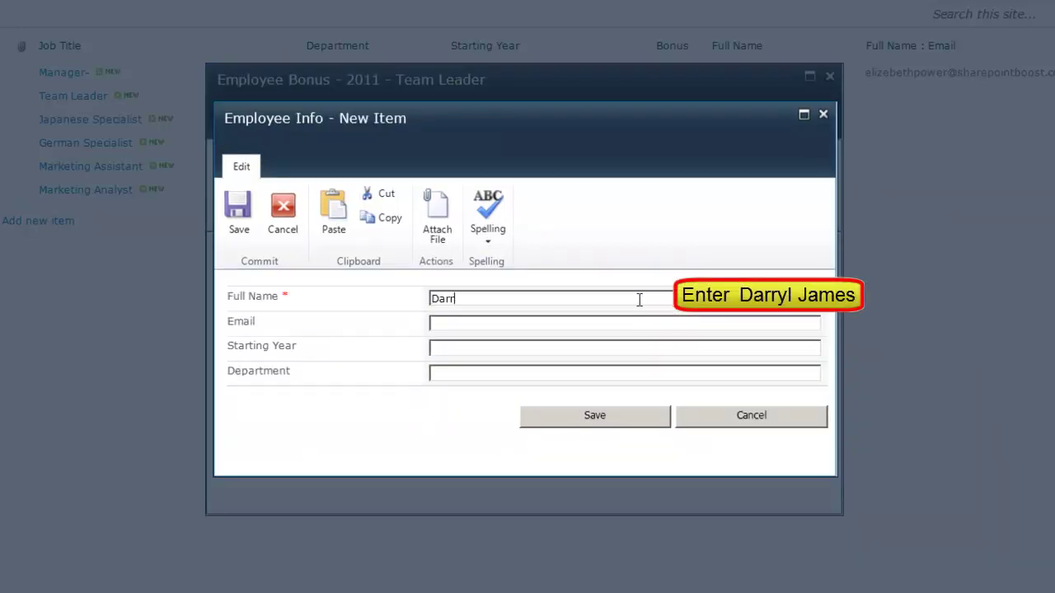
left_click(466, 347)
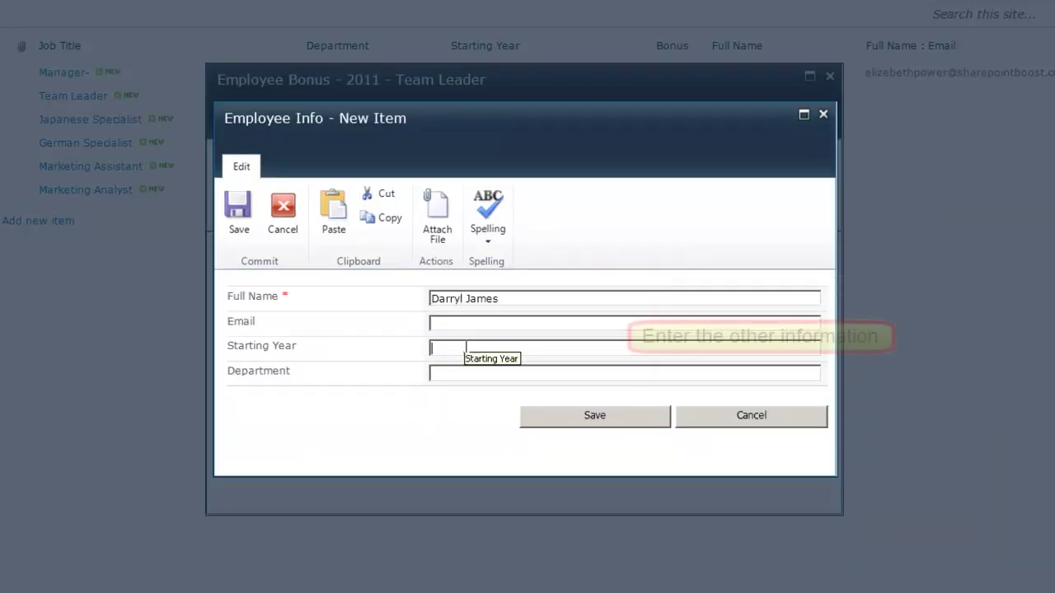
type("2011")
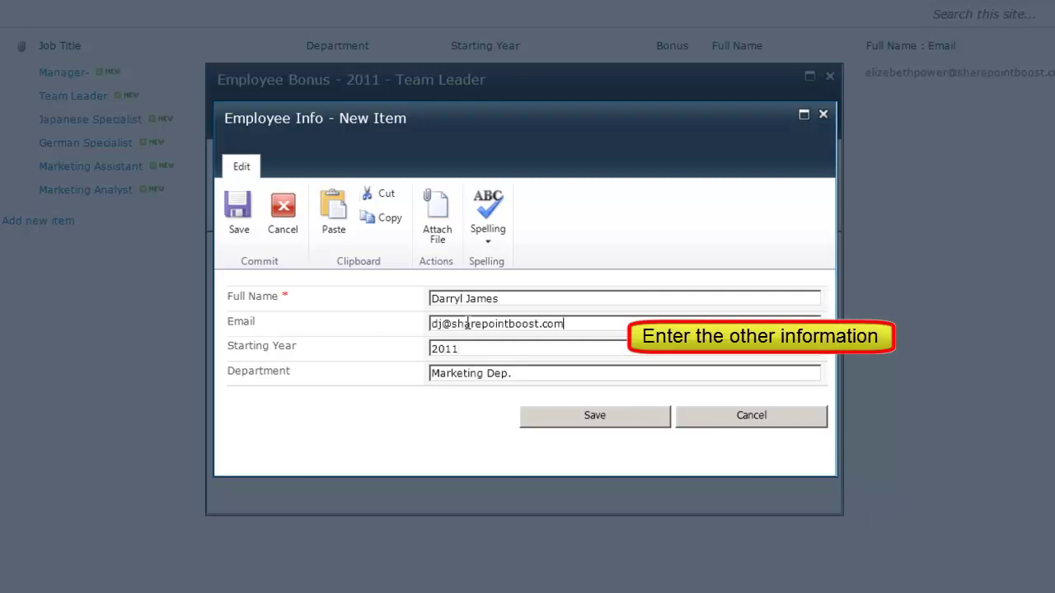
left_click(577, 423)
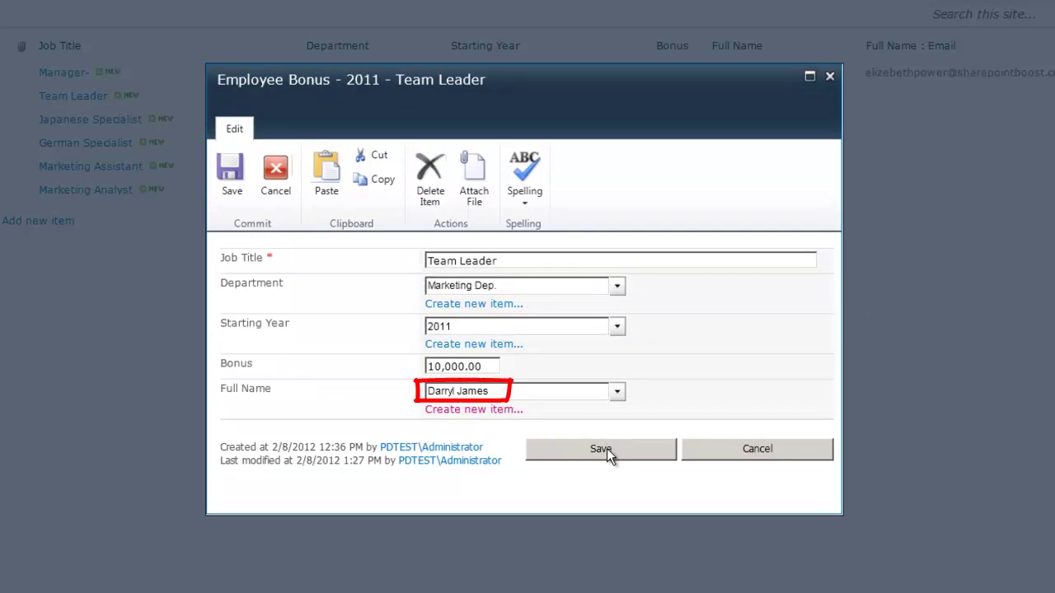
left_click(601, 449)
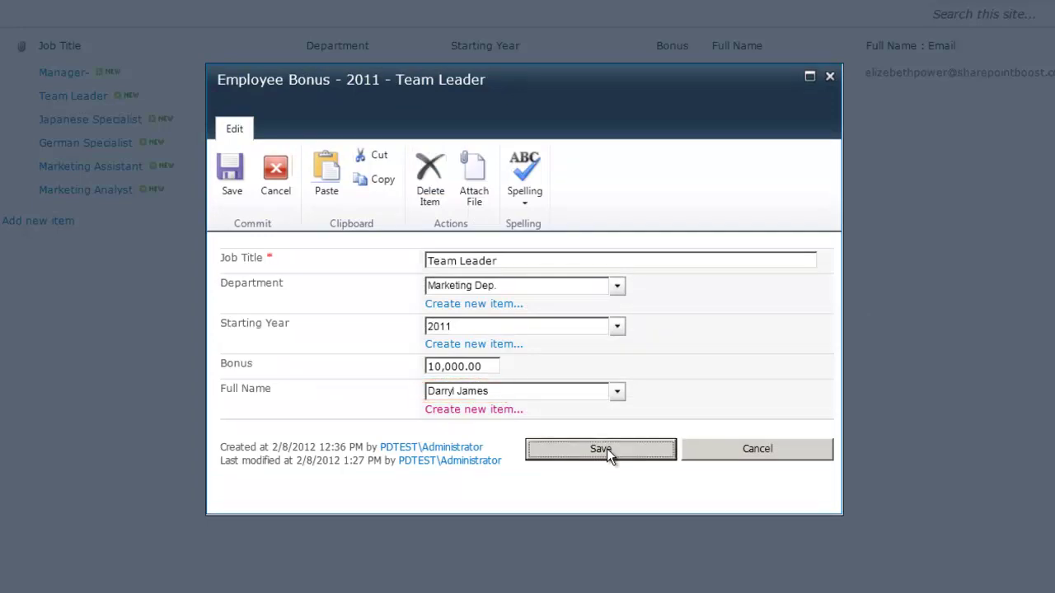